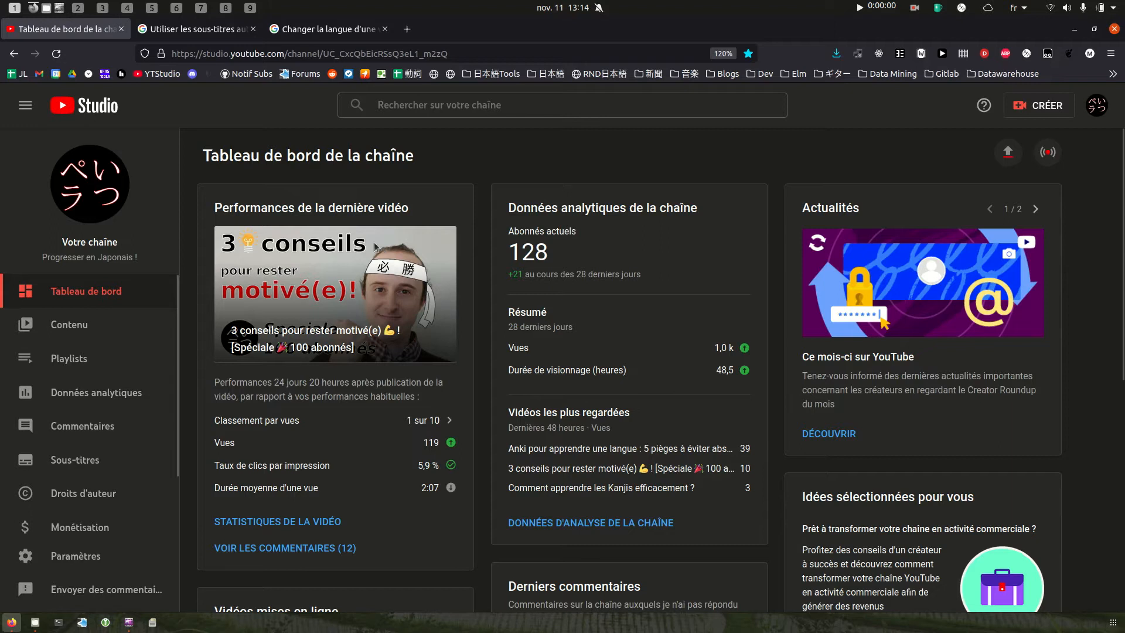
From the channel content, open the details of the video "Chaînes Japonaises Recommandées pour Apprendre par Immersion"
{"action": "left_click", "coordinate": [90, 326]}
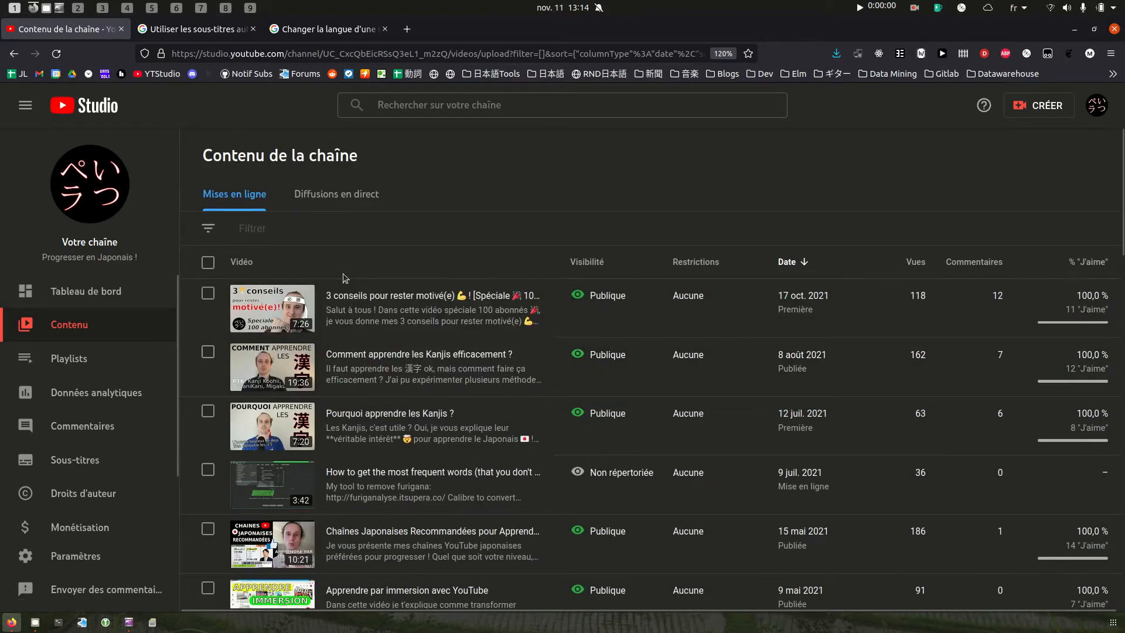
{"action": "scroll", "coordinate": [343, 273], "scroll_direction": "down", "scroll_amount": 4}
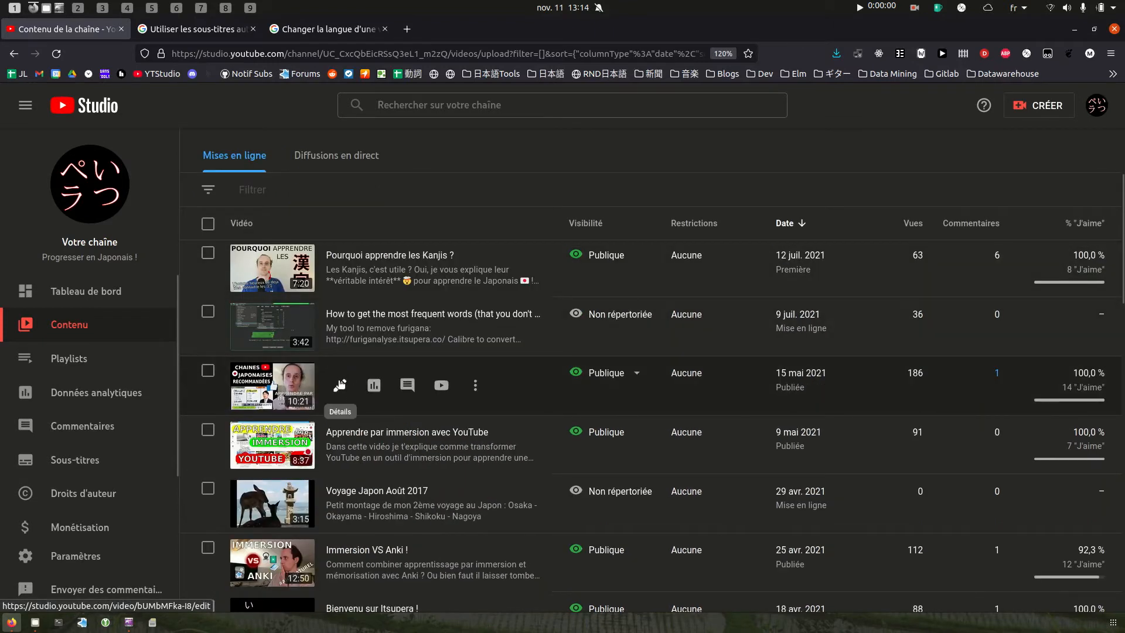
{"action": "left_click", "coordinate": [340, 385]}
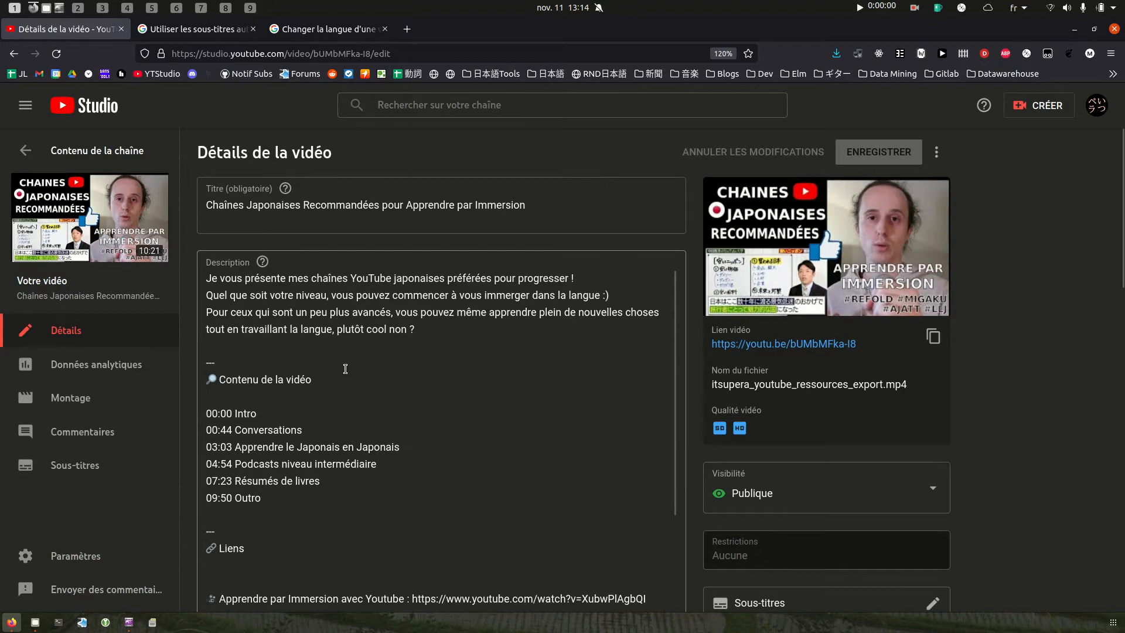
Expand the video's additional details and check the video language setting in the language and captions section
{"action": "scroll", "coordinate": [344, 373], "scroll_direction": "down", "scroll_amount": 15}
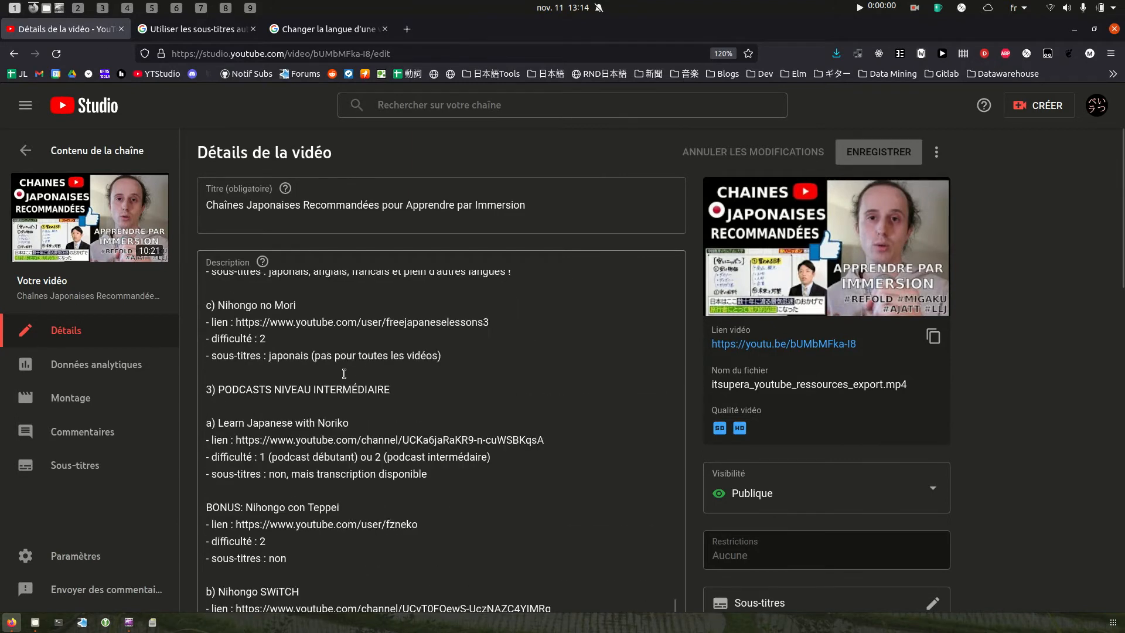
{"action": "scroll", "coordinate": [340, 373], "scroll_direction": "down", "scroll_amount": 6}
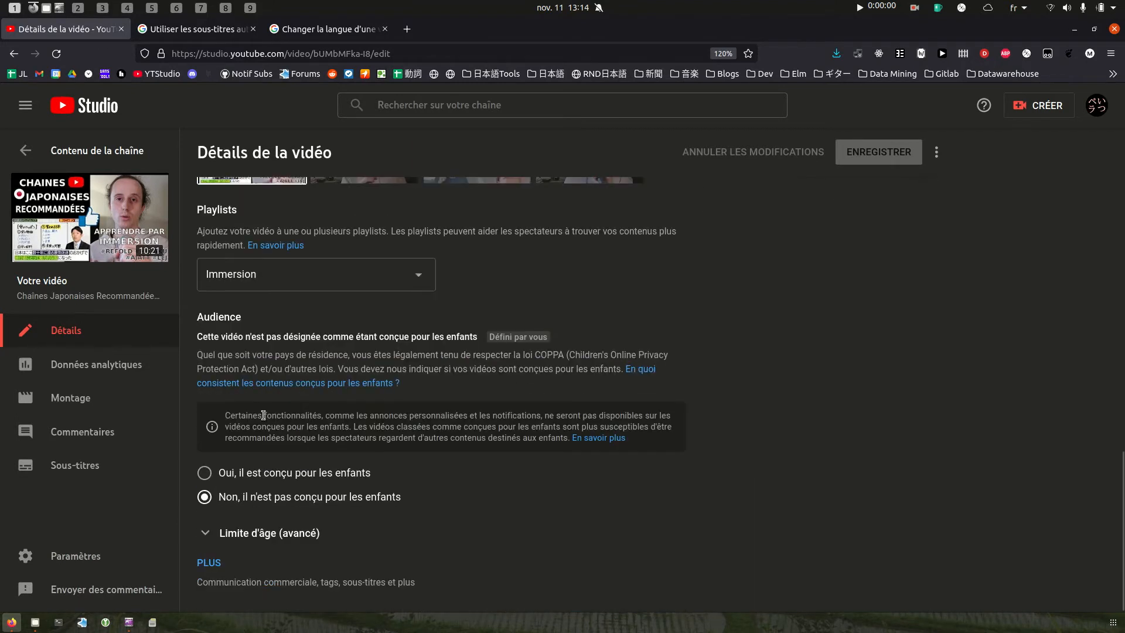
{"action": "left_click", "coordinate": [209, 562]}
{"action": "scroll", "coordinate": [219, 534], "scroll_direction": "down", "scroll_amount": 3}
{"action": "scroll", "coordinate": [220, 534], "scroll_direction": "down", "scroll_amount": 10}
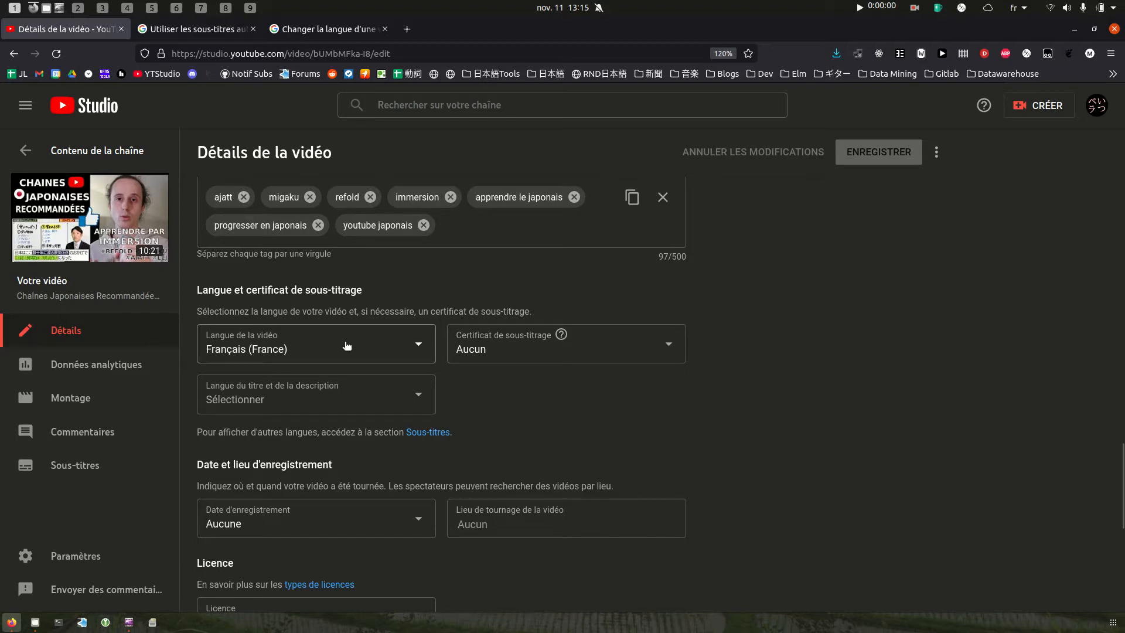
Duplicate the video's automatic French subtitles for editing and show them with their timecodes
{"action": "left_click", "coordinate": [65, 467]}
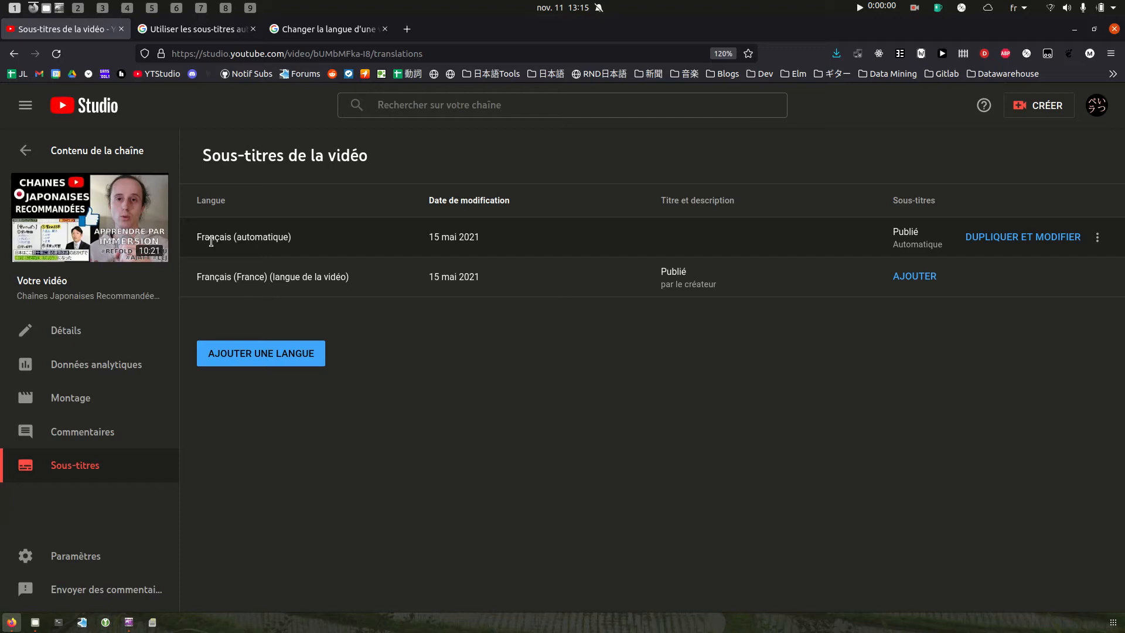
{"action": "left_click", "coordinate": [976, 240]}
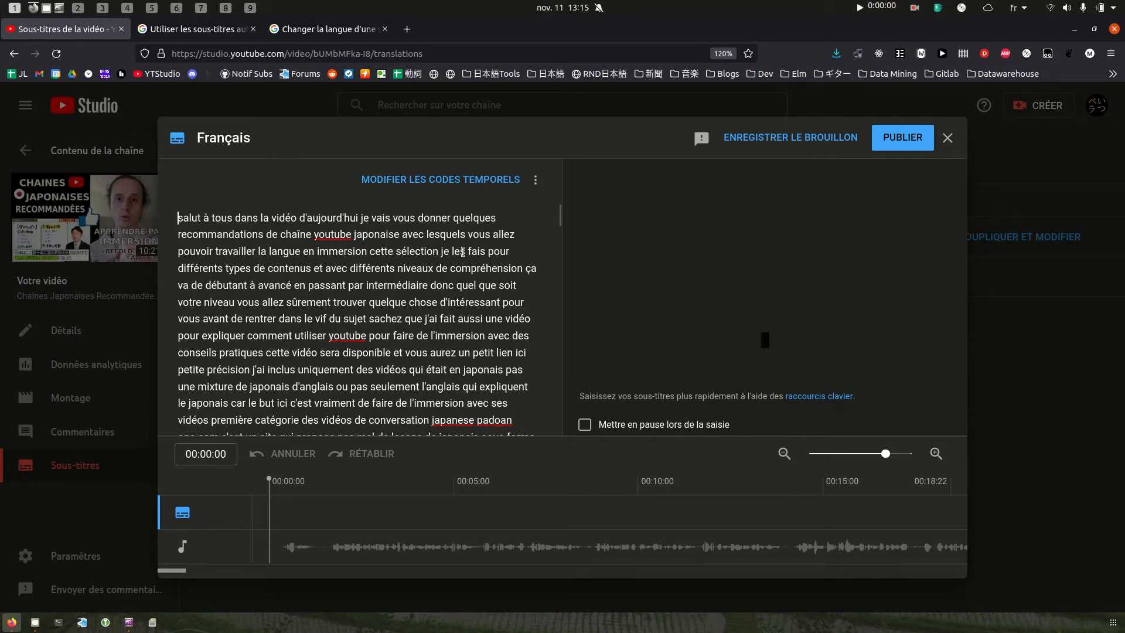
{"action": "left_click", "coordinate": [444, 180]}
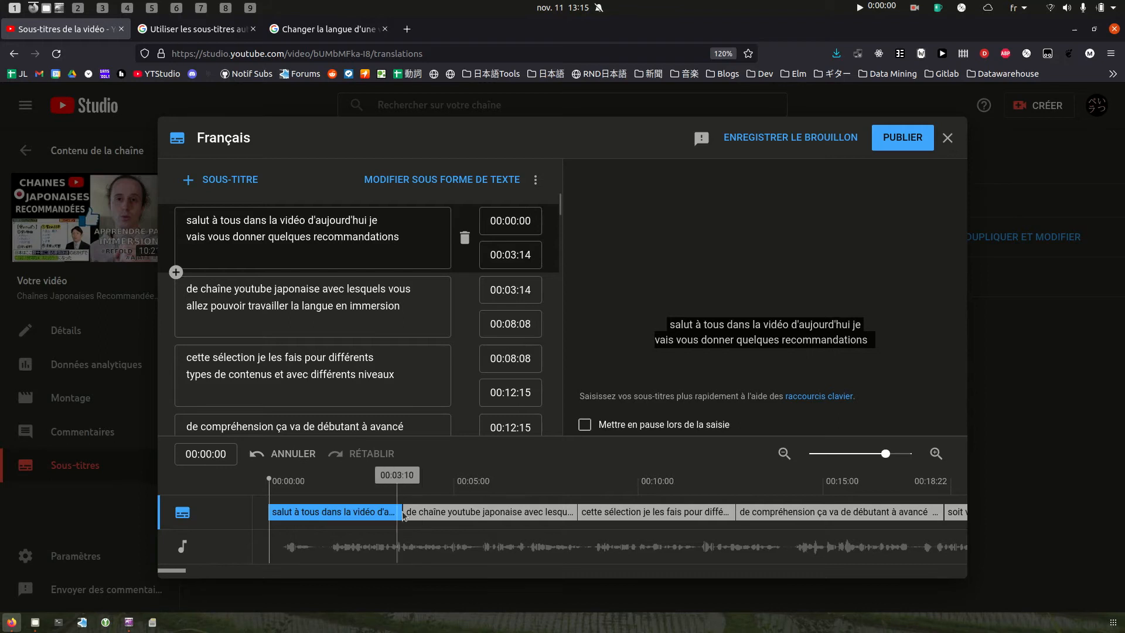
Edit the first French subtitle so that its last word reads "re commandations"
{"action": "left_click", "coordinate": [334, 237]}
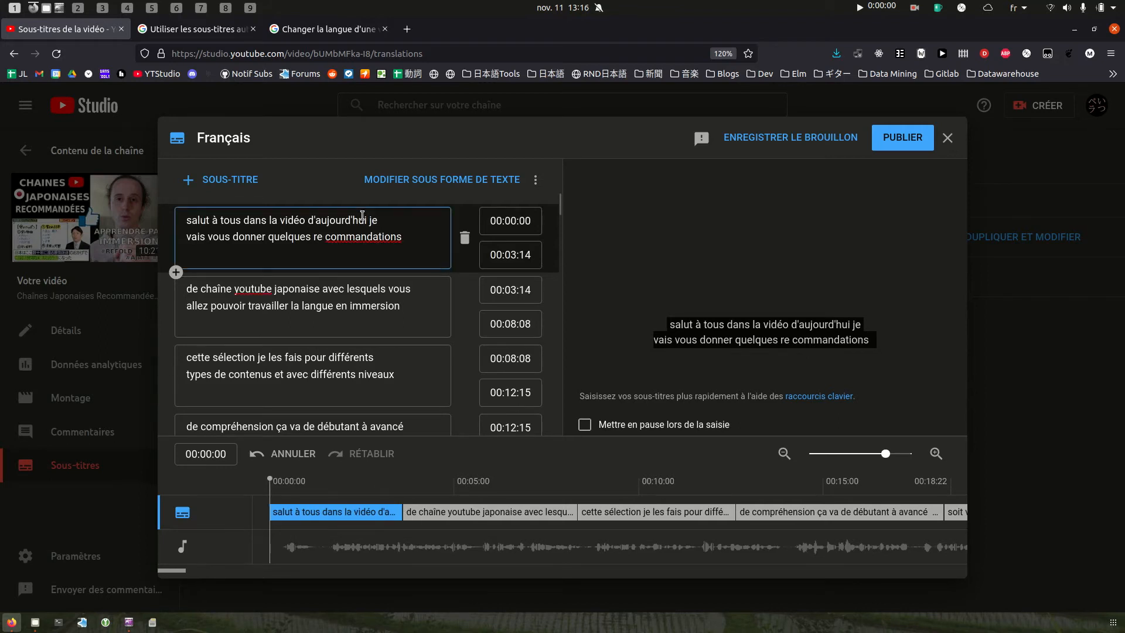
{"action": "left_click", "coordinate": [389, 223]}
Download the French subtitles as captions.sbv to the Desktop and open the file in the text editor
{"action": "left_click", "coordinate": [535, 179]}
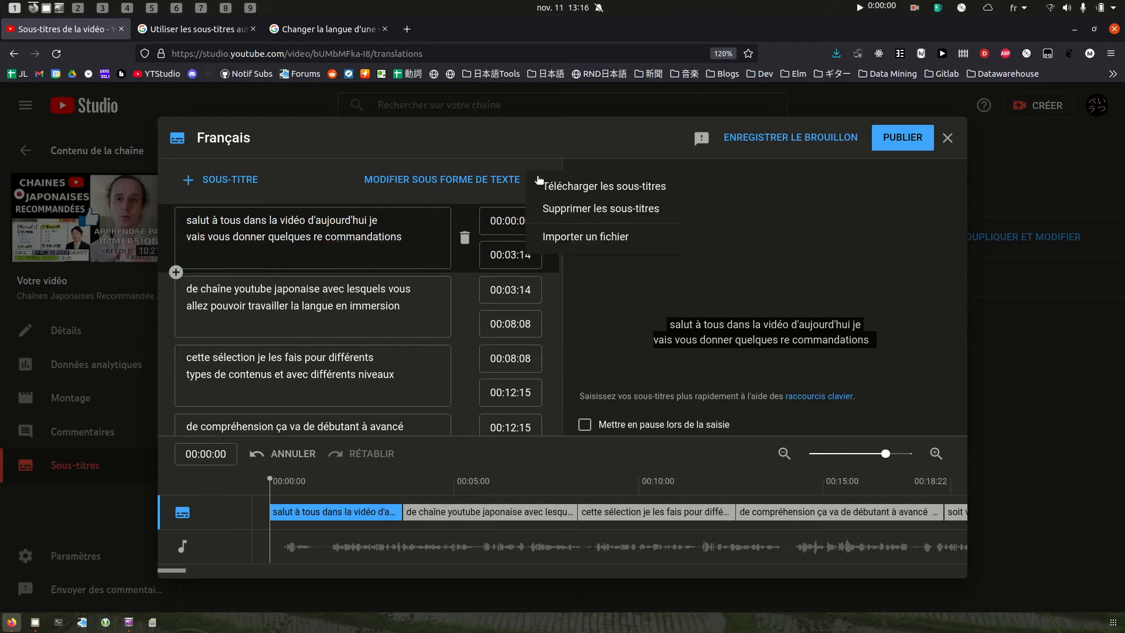
{"action": "left_click", "coordinate": [565, 188]}
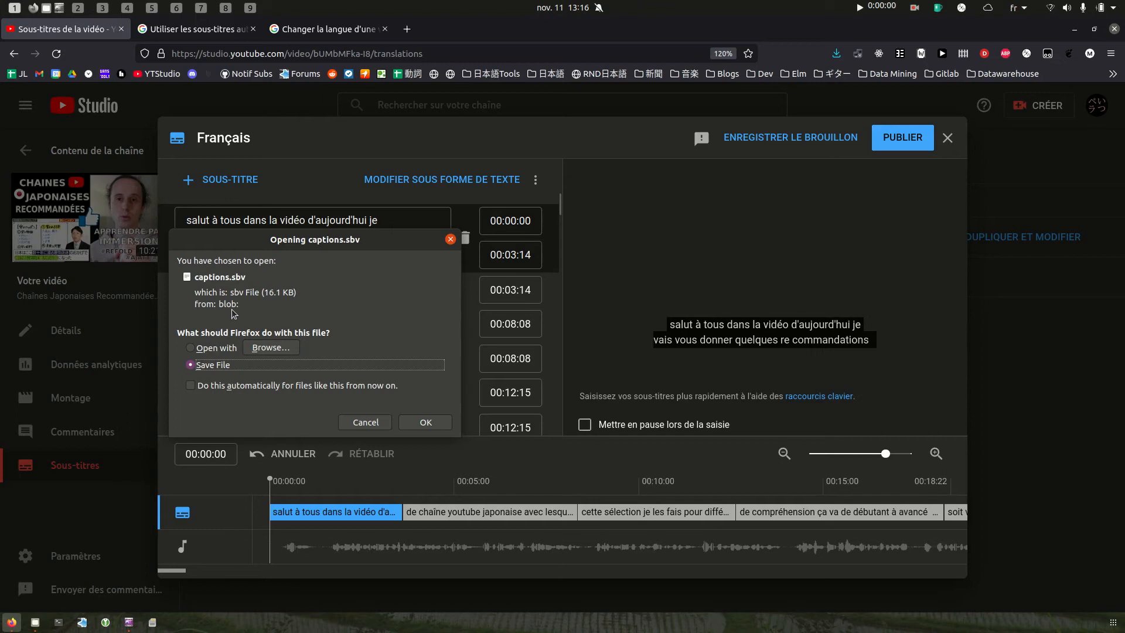
{"action": "left_click", "coordinate": [423, 423]}
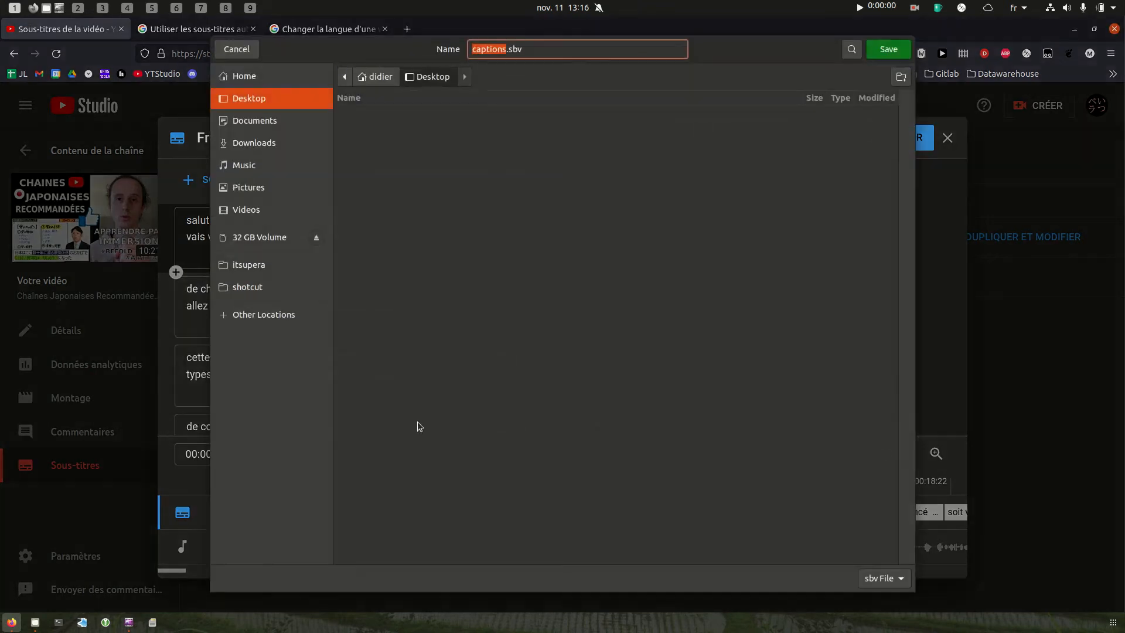
{"action": "left_click", "coordinate": [878, 51]}
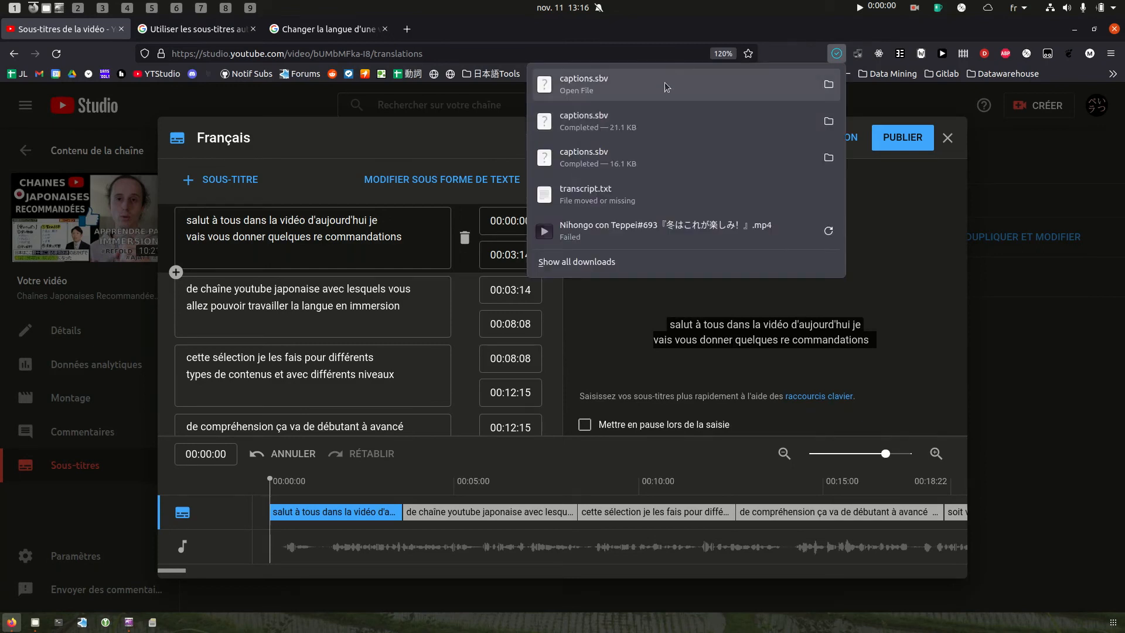
{"action": "left_click", "coordinate": [664, 82]}
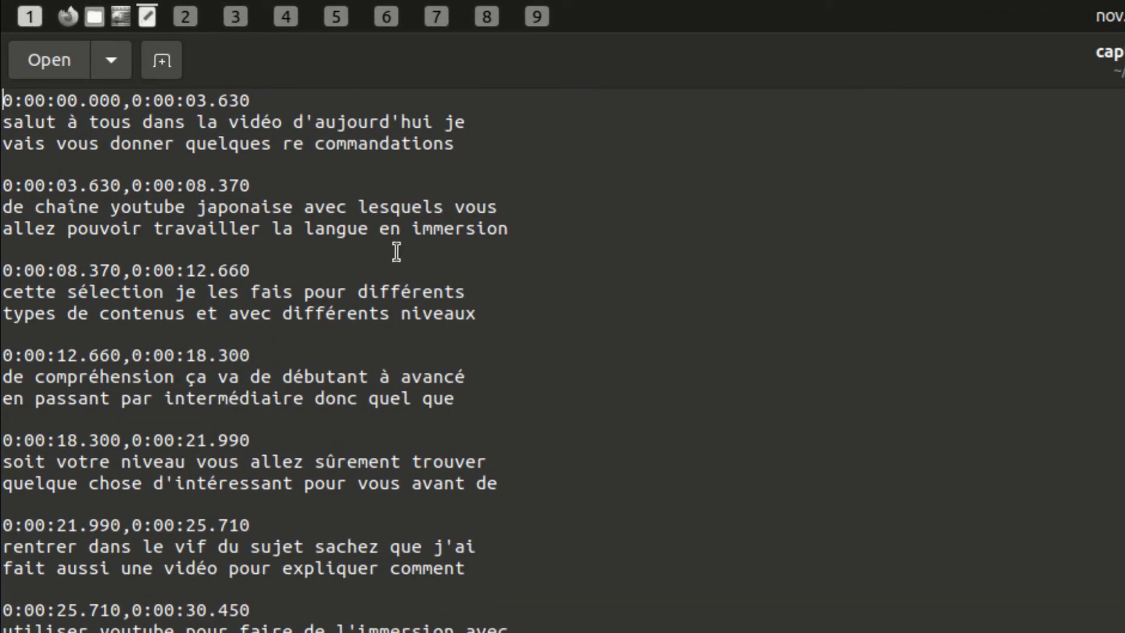
Examine the start and end timecodes and the text lines of the first caption in captions.sbv
{"action": "left_click_drag", "start_coordinate": [1, 99], "coordinate": [252, 101]}
{"action": "left_click", "coordinate": [70, 100]}
{"action": "left_click", "coordinate": [47, 101]}
{"action": "left_click", "coordinate": [188, 103]}
{"action": "left_click", "coordinate": [481, 149]}
{"action": "left_click_drag", "start_coordinate": [464, 147], "coordinate": [2, 123]}
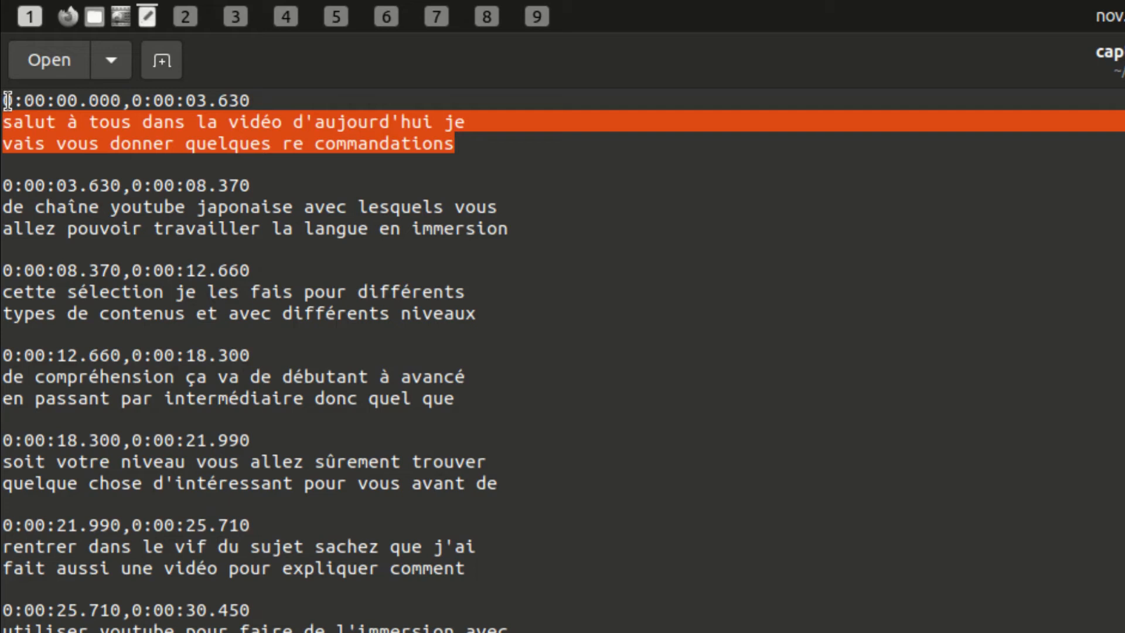
Replace the first caption's two text lines in captions.sbv with "tetetetetetet", save the file and close it
{"action": "left_click", "coordinate": [46, 121]}
{"action": "key", "text": "Home"}
{"action": "key", "text": "shift+Down"}
{"action": "key", "text": "shift+End"}
{"action": "type", "text": "tetetetetet"}
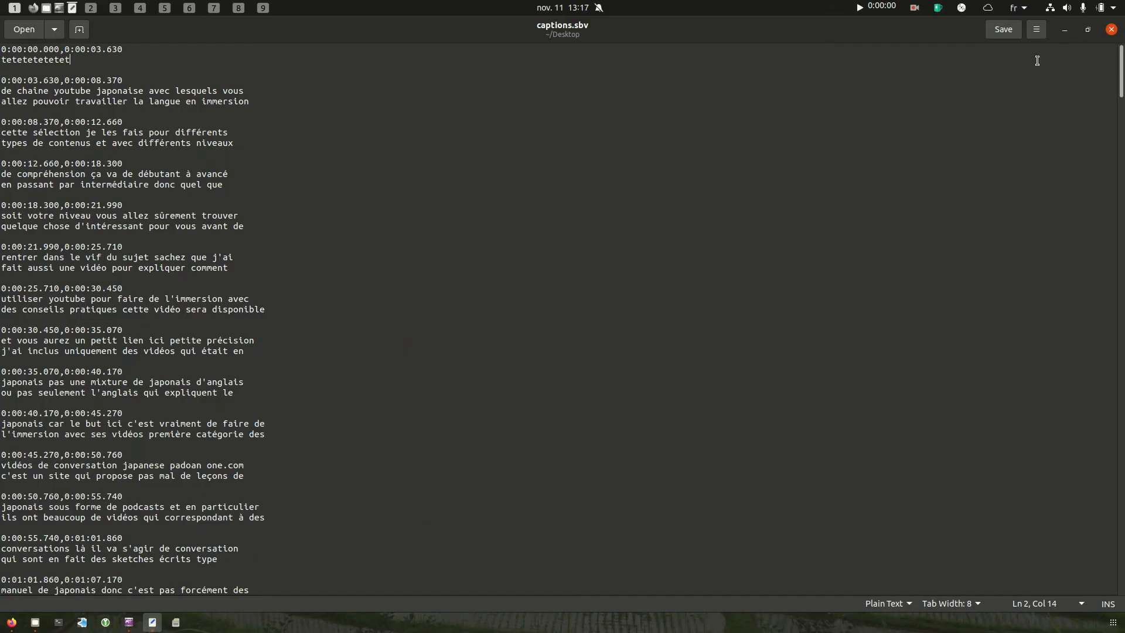
{"action": "left_click", "coordinate": [1111, 29]}
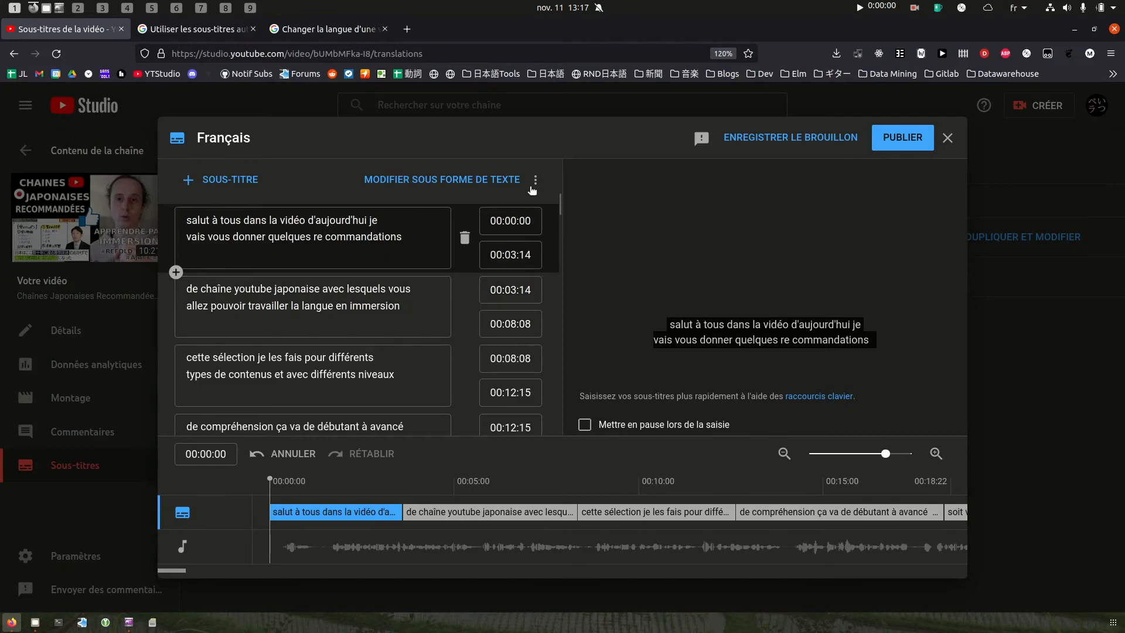
Discard the French subtitle edits and start adding subtitles for Japonais as a new language
{"action": "left_click", "coordinate": [952, 139]}
{"action": "left_click", "coordinate": [472, 388]}
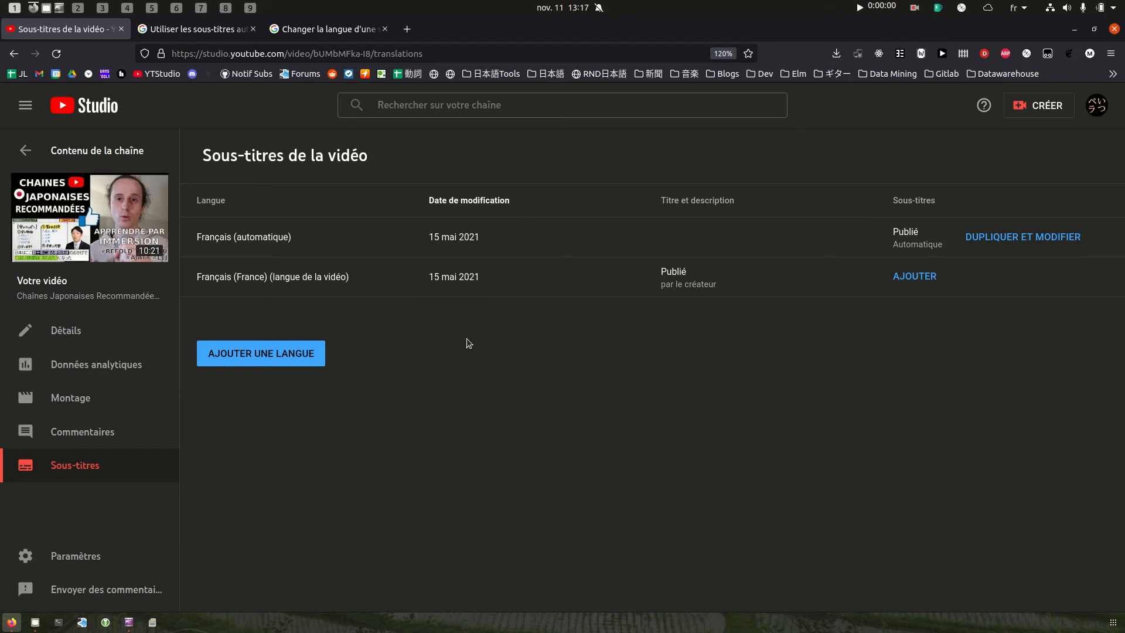
{"action": "left_click", "coordinate": [284, 356]}
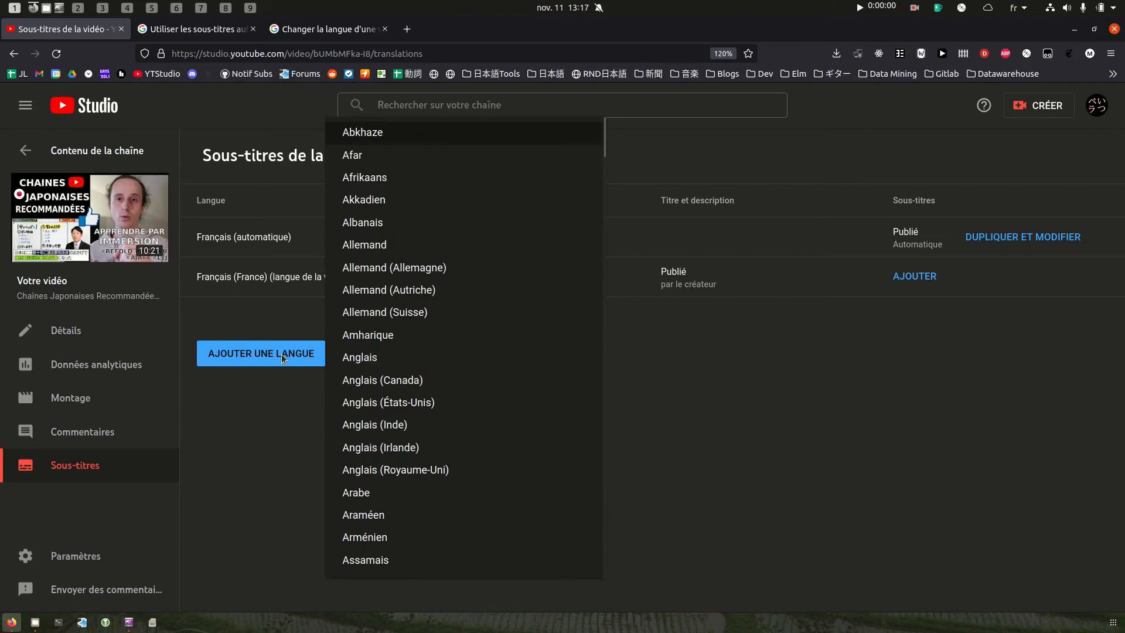
{"action": "key", "text": "j"}
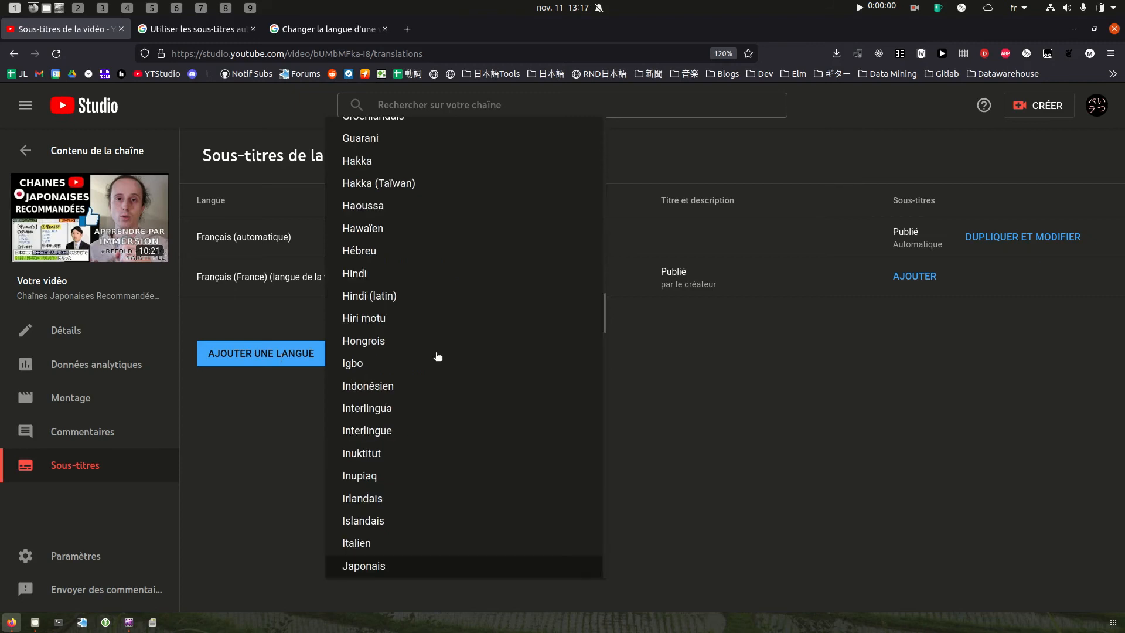
{"action": "scroll", "coordinate": [437, 357], "scroll_direction": "down", "scroll_amount": 3}
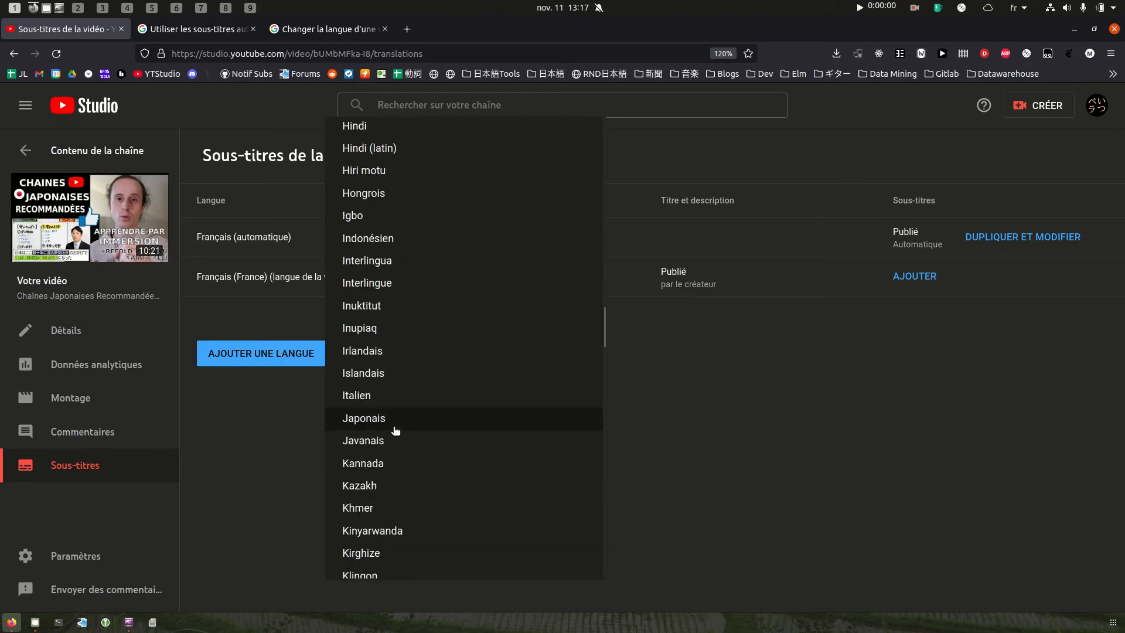
{"action": "left_click", "coordinate": [384, 419]}
{"action": "left_click", "coordinate": [925, 316]}
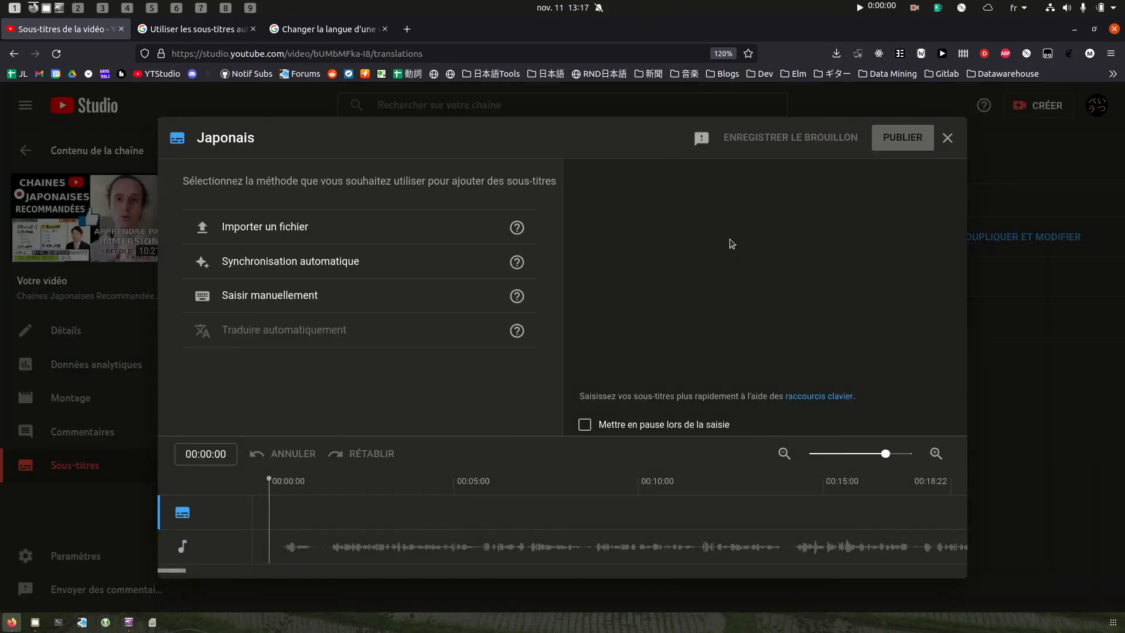
Import captions.sbv from the Desktop as the Japanese subtitles, using the file type with timing data
{"action": "left_click", "coordinate": [378, 235]}
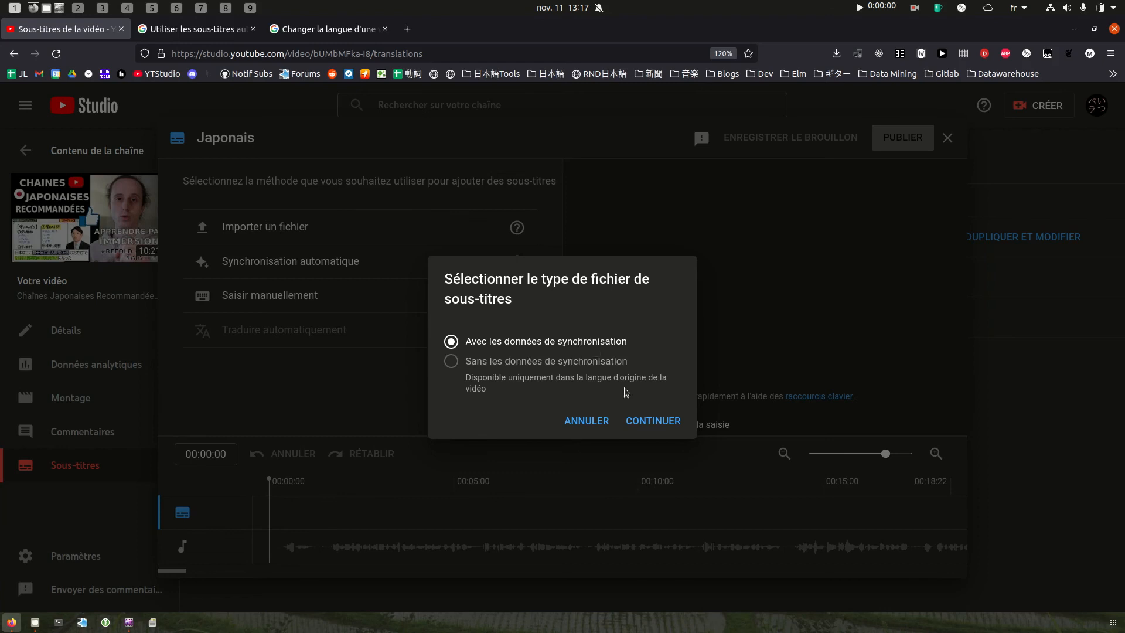
{"action": "left_click", "coordinate": [637, 420]}
{"action": "double_click", "coordinate": [385, 115]}
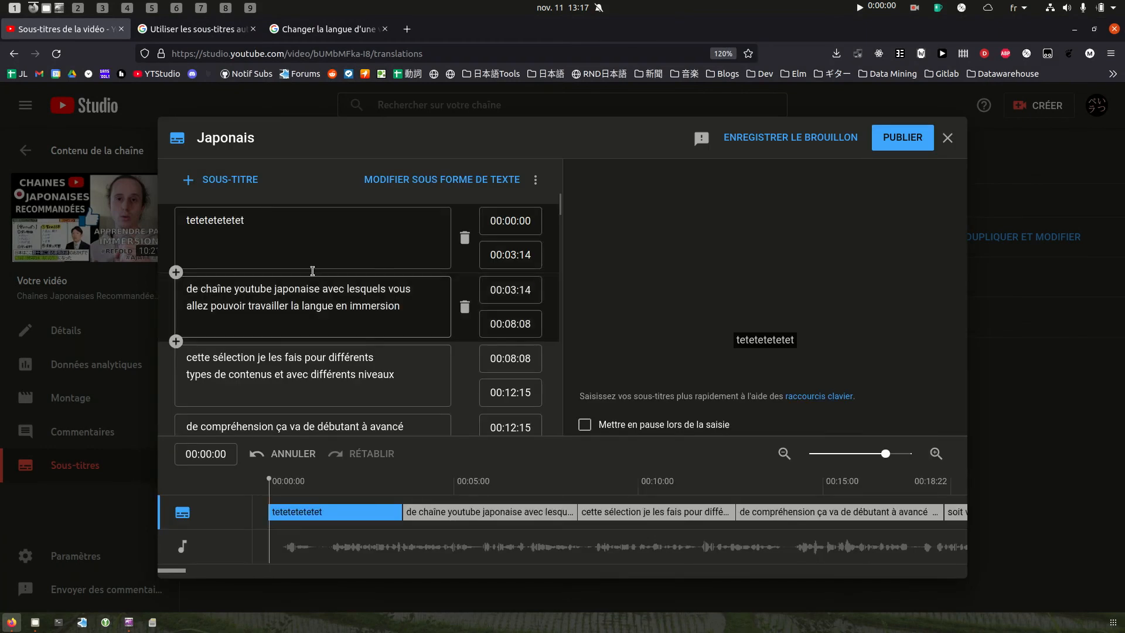
Delete the text "tetetetetetet" from the first Japanese subtitle
{"action": "double_click", "coordinate": [237, 219]}
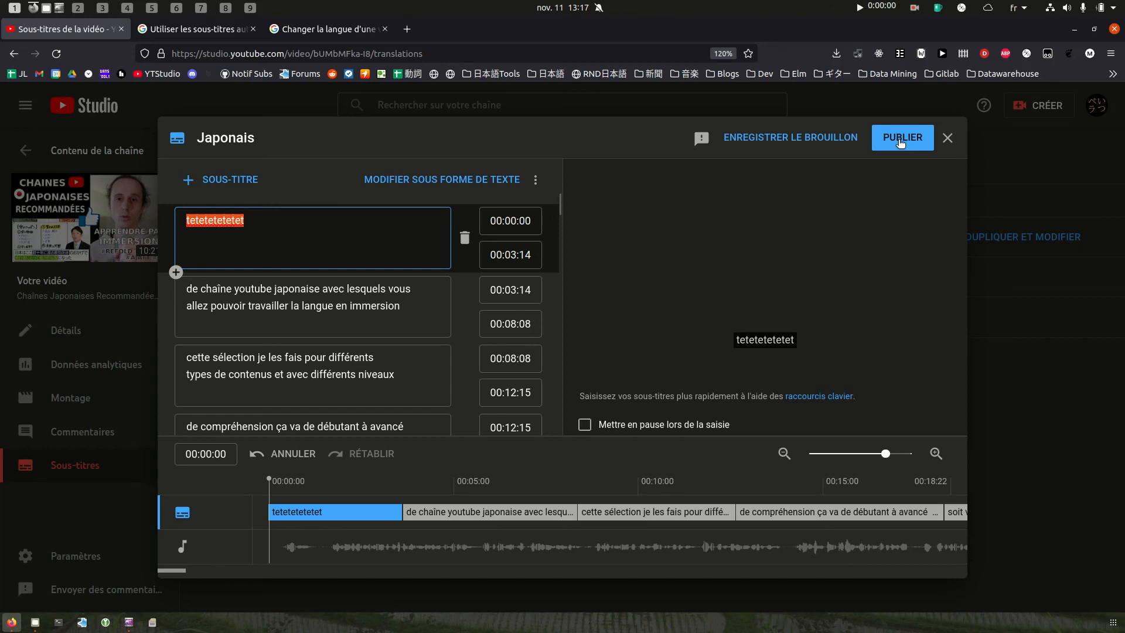
{"action": "key", "text": "BackSpace"}
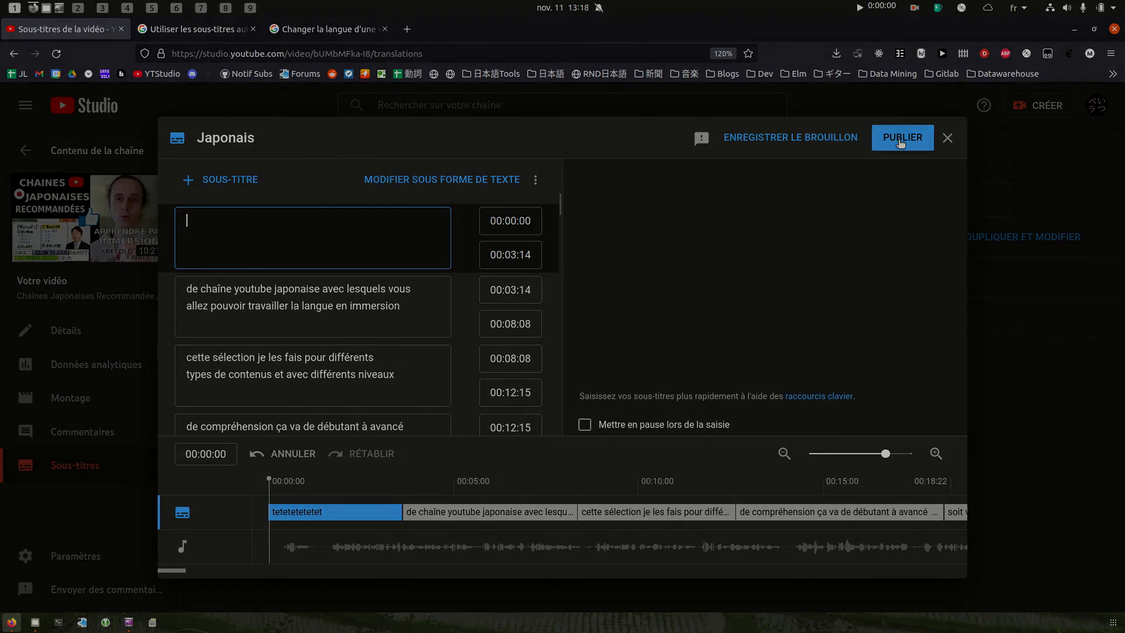